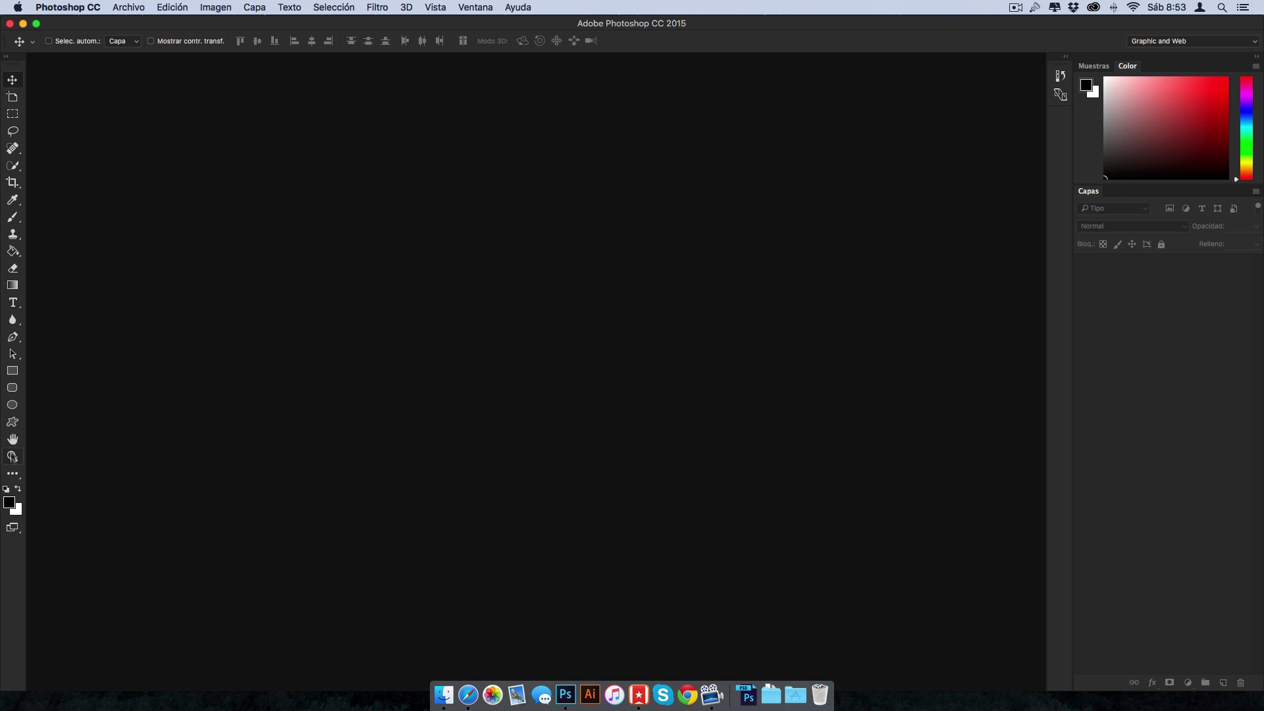
- Show the extra tools hidden from the toolbar via the '...' flyout
{"action": "left_click", "coordinate": [12, 475]}
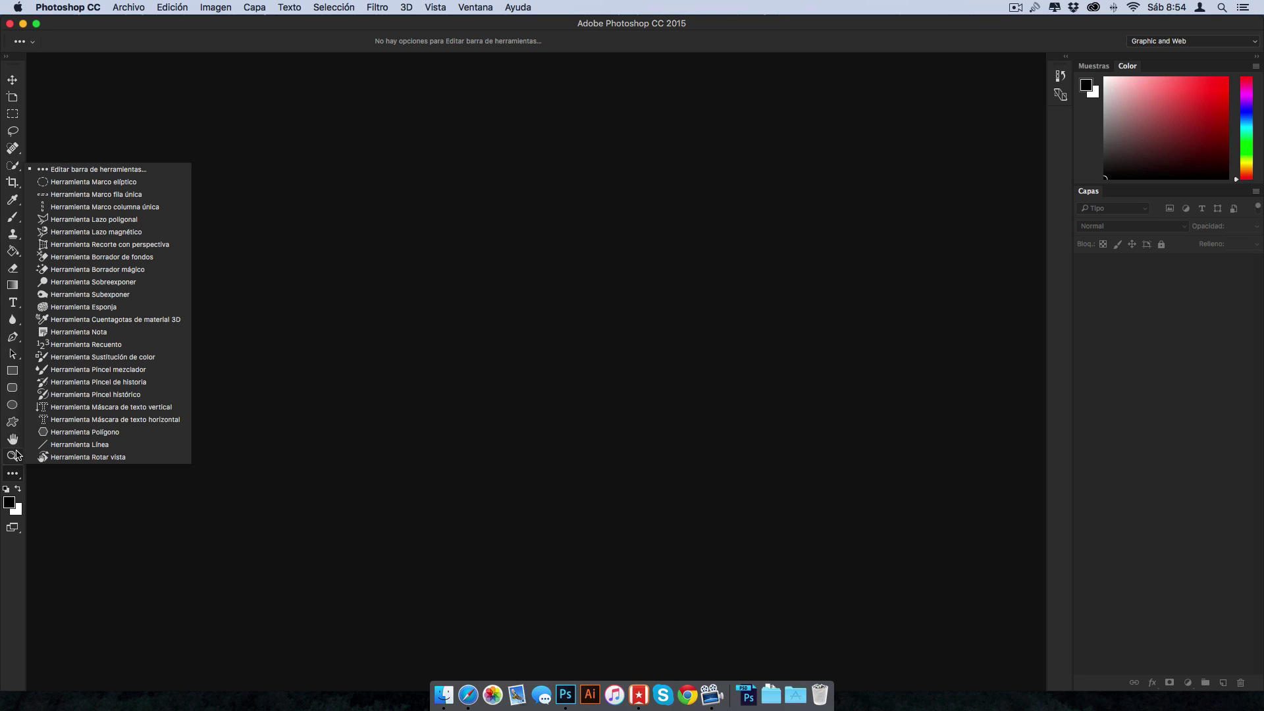
- Open Personalizar barra de herramientas and place Herramienta Lazo above the healing-brush group
{"action": "left_click", "coordinate": [97, 170]}
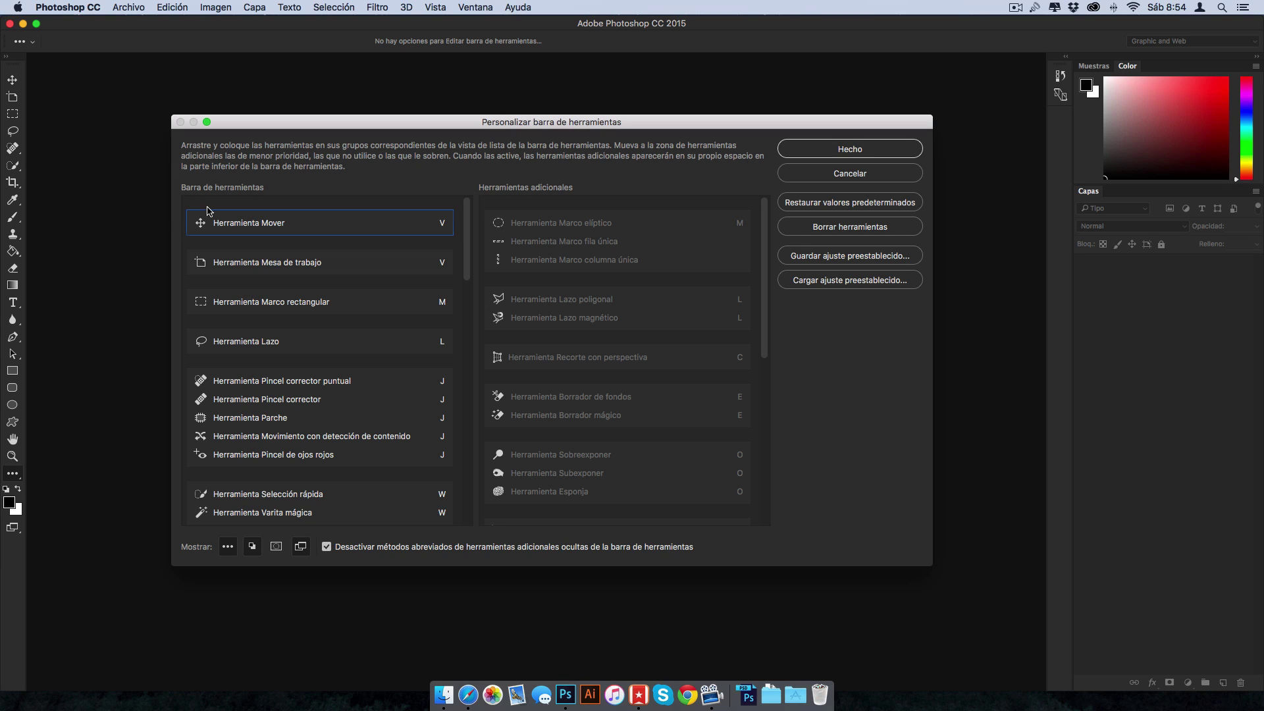
{"action": "mouse_move", "coordinate": [198, 222]}
{"action": "left_mouse_down"}
{"action": "mouse_move", "coordinate": [519, 209]}
{"action": "mouse_move", "coordinate": [593, 251]}
{"action": "left_mouse_up"}
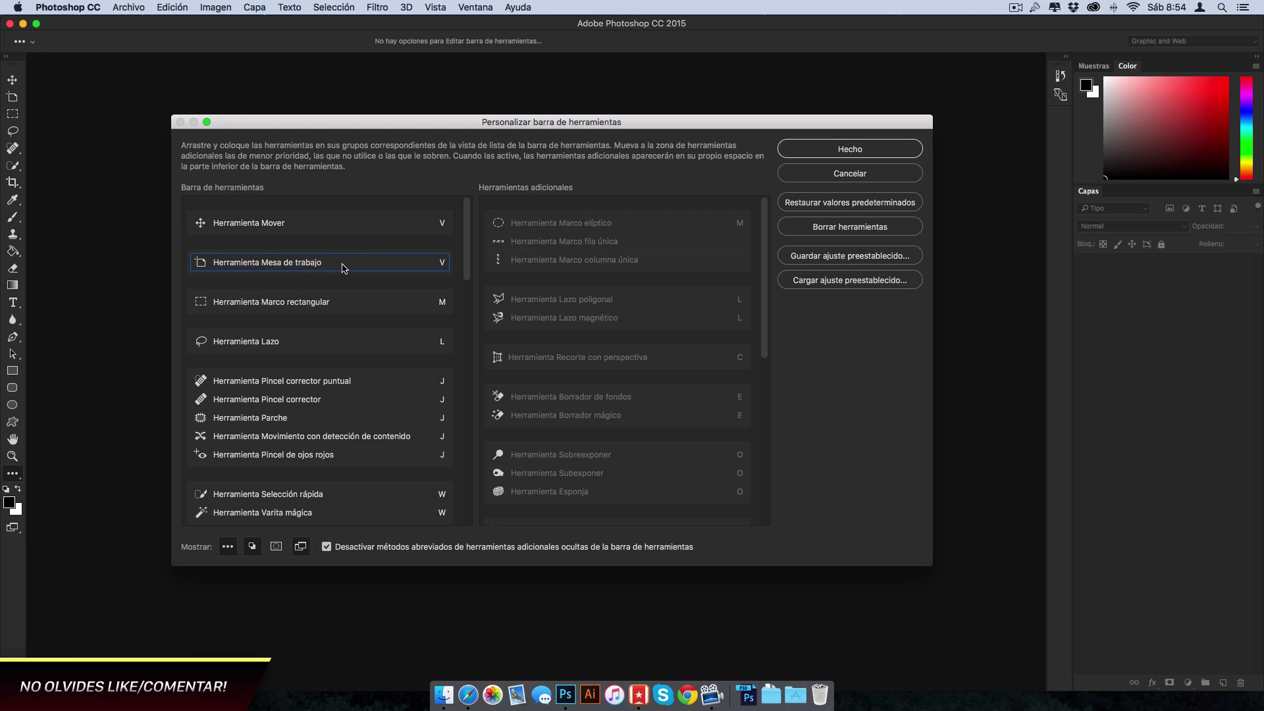
{"action": "mouse_move", "coordinate": [595, 248]}
{"action": "left_mouse_down"}
{"action": "mouse_move", "coordinate": [413, 267]}
{"action": "mouse_move", "coordinate": [301, 341]}
{"action": "mouse_move", "coordinate": [206, 305]}
{"action": "mouse_move", "coordinate": [220, 422]}
{"action": "left_mouse_up"}
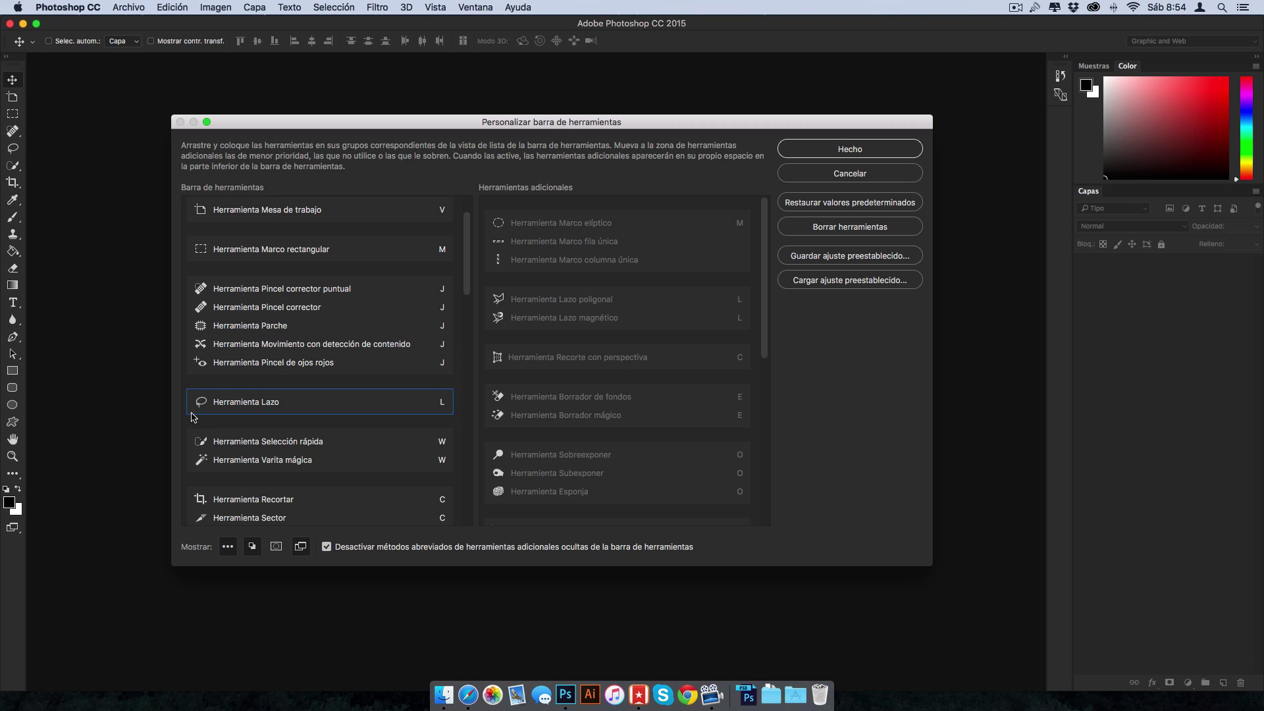
{"action": "left_click_drag", "start_coordinate": [197, 402], "coordinate": [207, 283]}
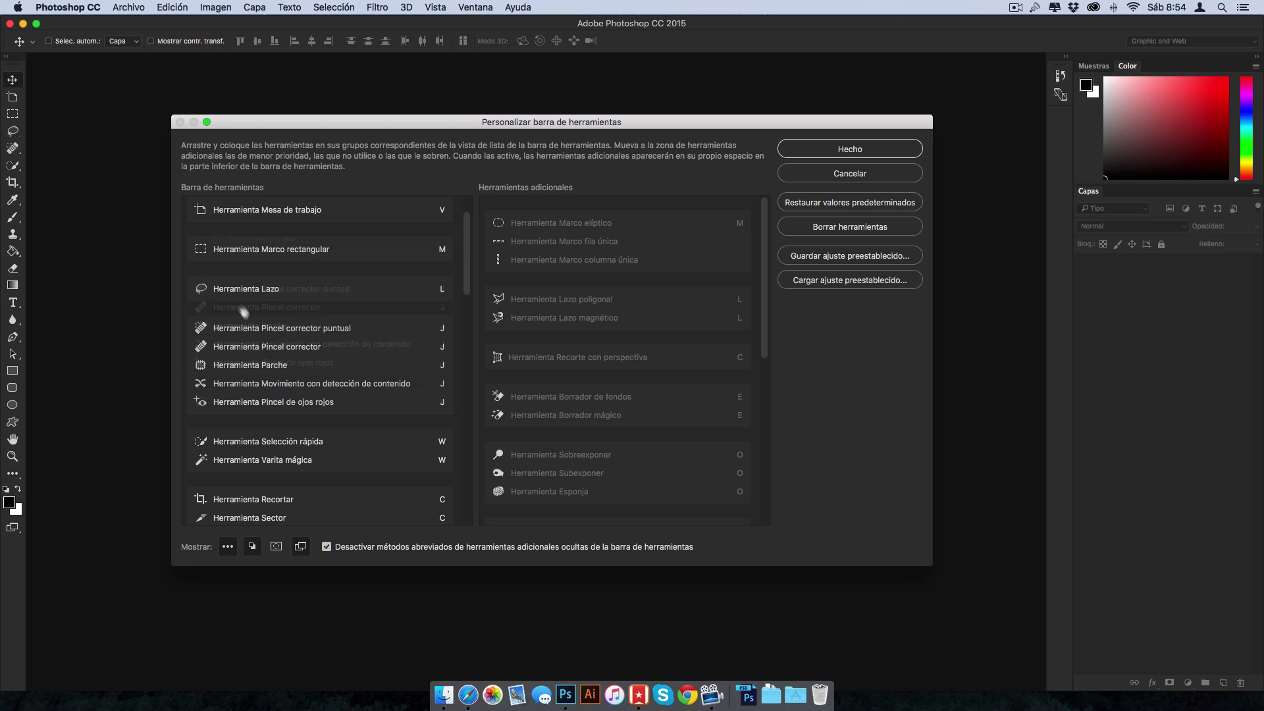
{"action": "scroll", "coordinate": [294, 334], "scroll_direction": "up", "scroll_amount": 2}
{"action": "scroll", "coordinate": [292, 334], "scroll_direction": "down", "scroll_amount": 5}
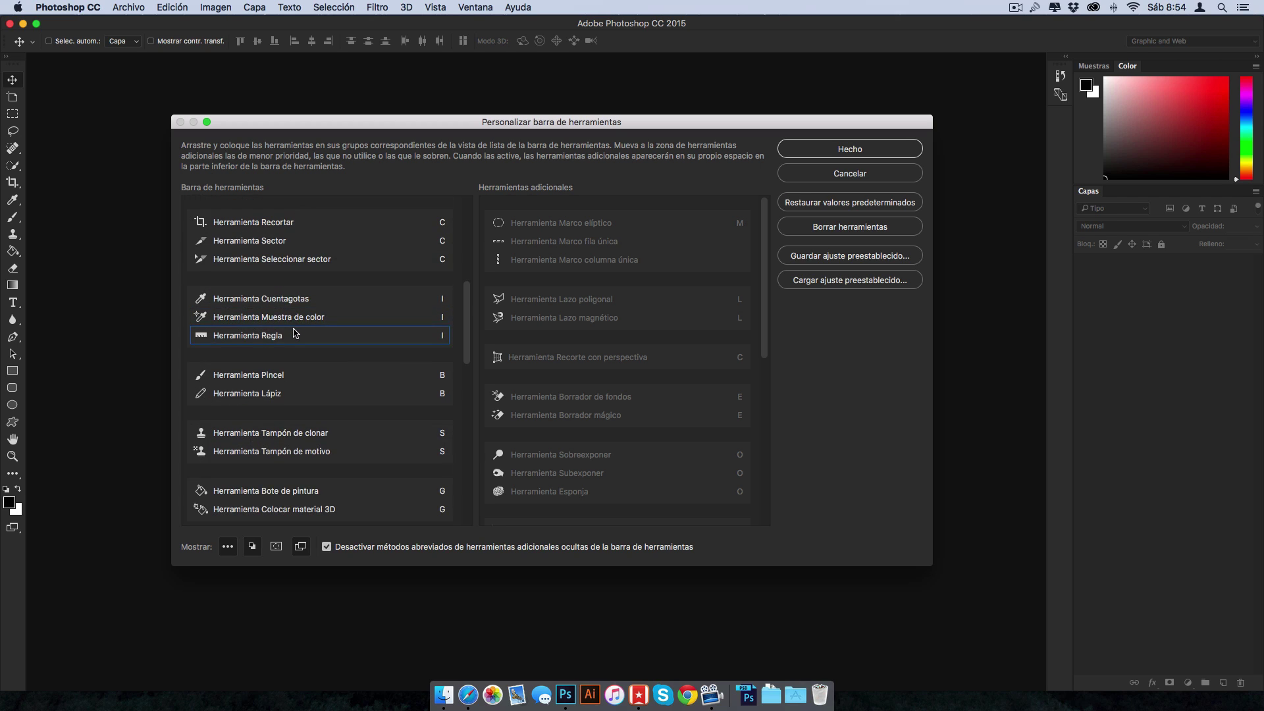
{"action": "scroll", "coordinate": [291, 333], "scroll_direction": "up", "scroll_amount": 5}
{"action": "scroll", "coordinate": [290, 329], "scroll_direction": "down", "scroll_amount": 3}
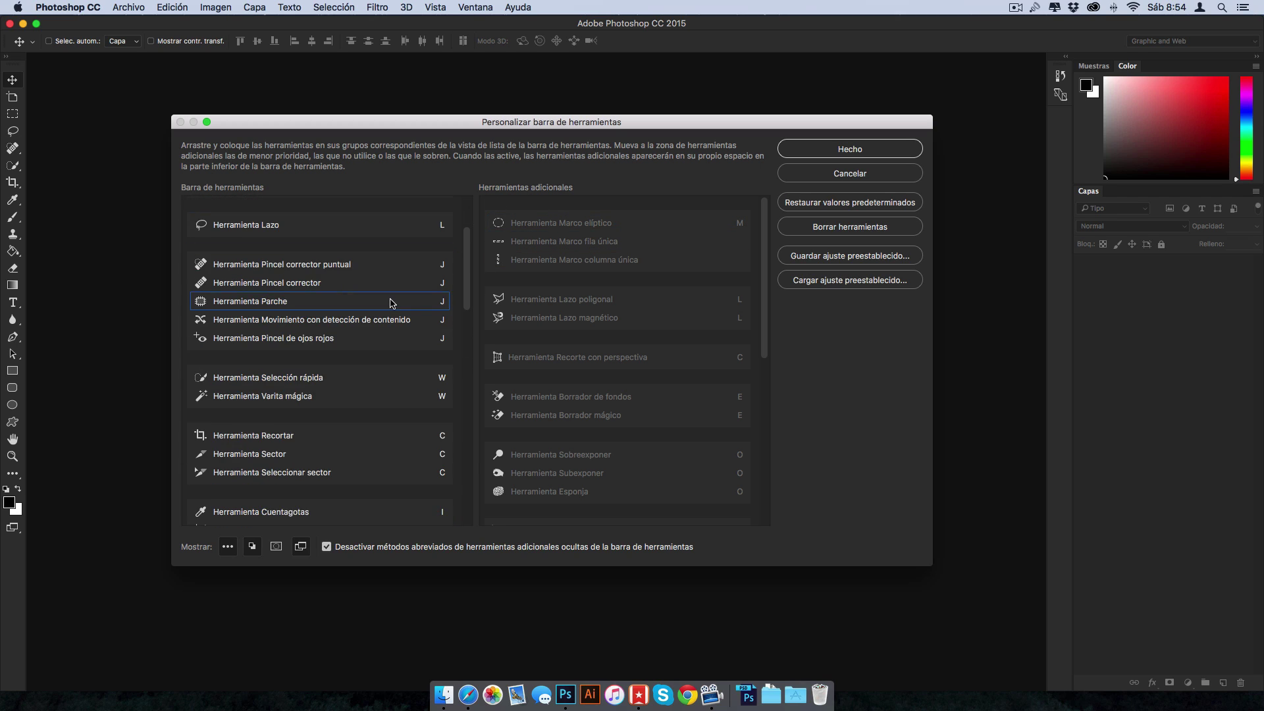
{"action": "scroll", "coordinate": [289, 329], "scroll_direction": "up", "scroll_amount": 3}
{"action": "scroll", "coordinate": [561, 350], "scroll_direction": "down", "scroll_amount": 3}
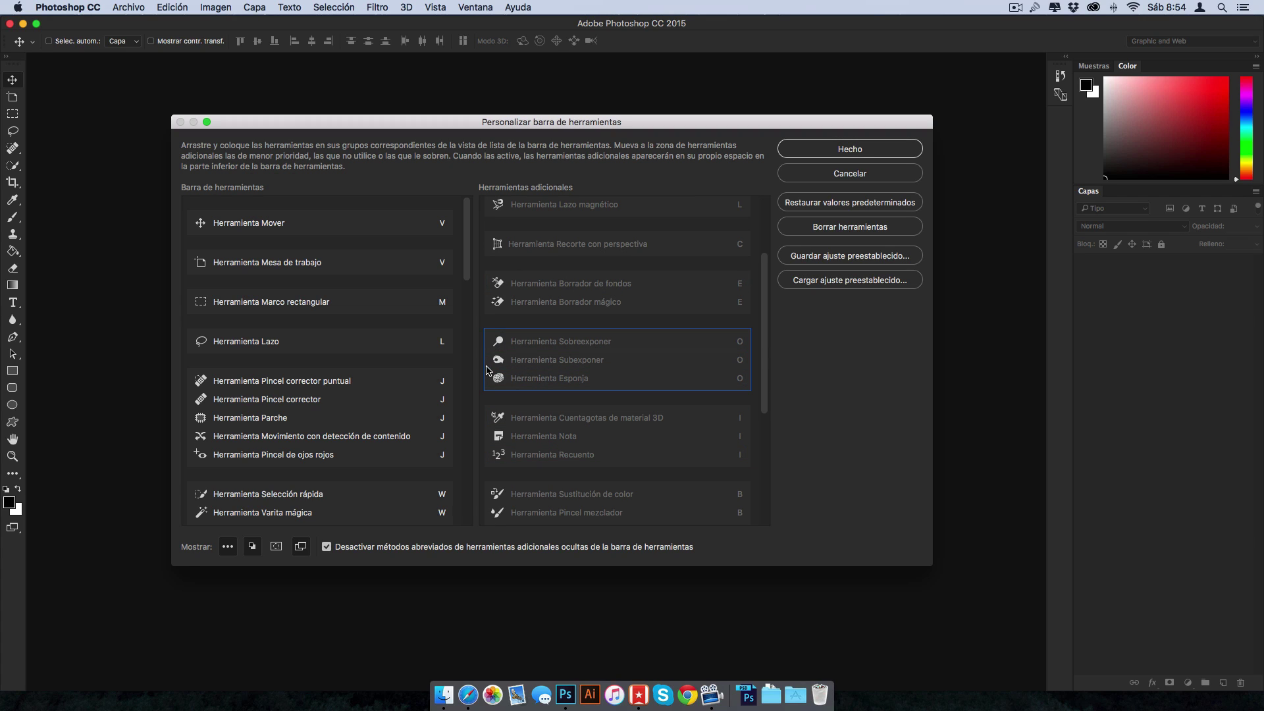
- Add the Sobreexponer/Subexponer/Esponja group below Lazo, keeping shortcut O, and confirm with Hecho
{"action": "left_click_drag", "start_coordinate": [488, 370], "coordinate": [262, 360]}
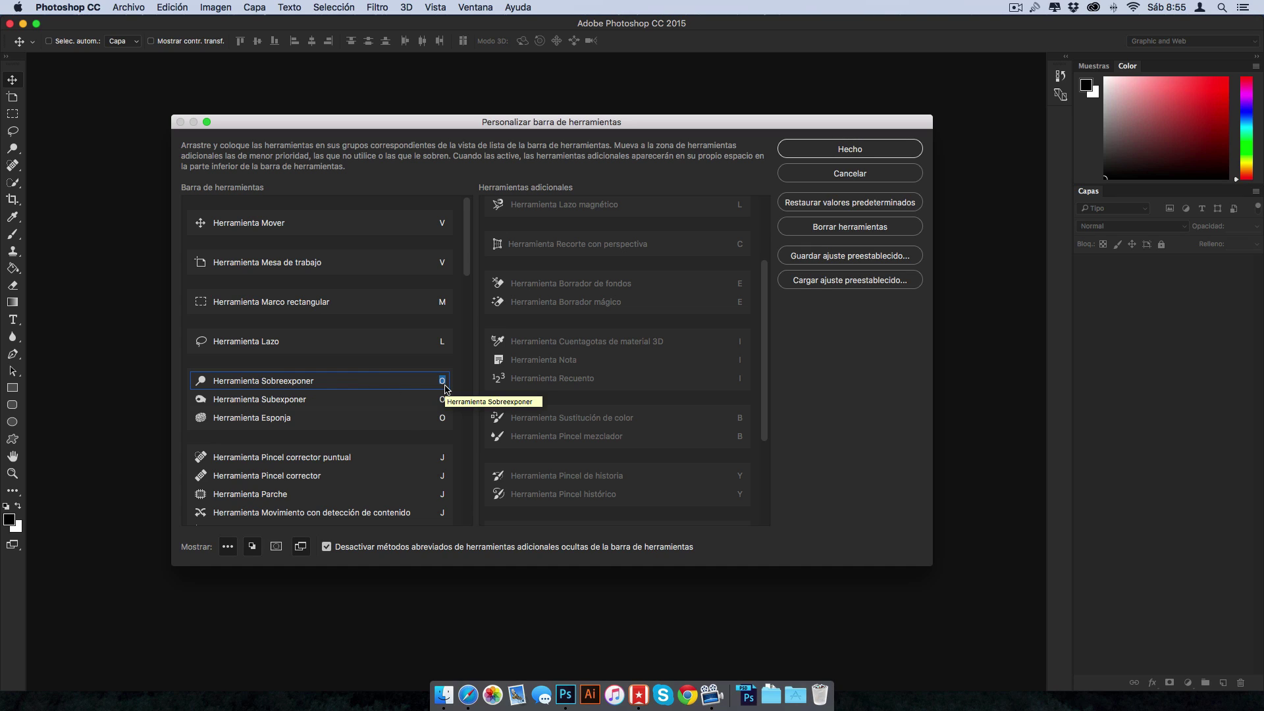
{"action": "type", "text": "z"}
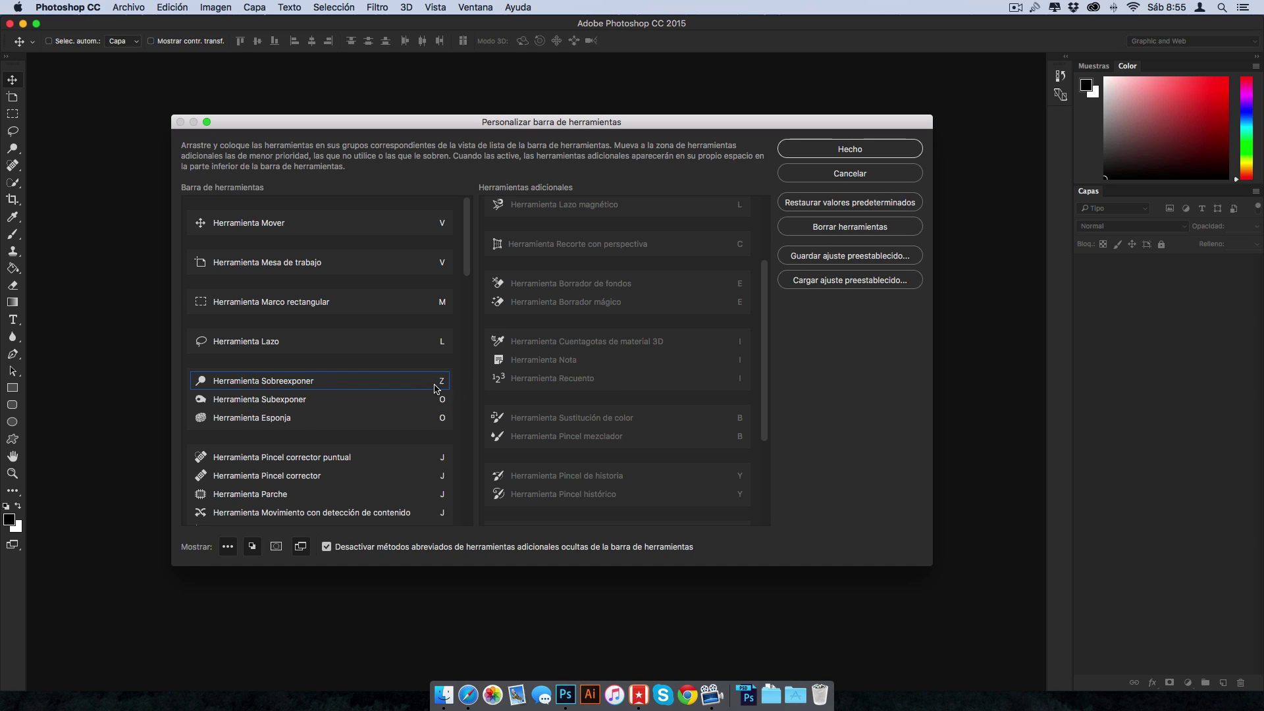
{"action": "key", "text": "BackSpace"}
{"action": "type", "text": "O"}
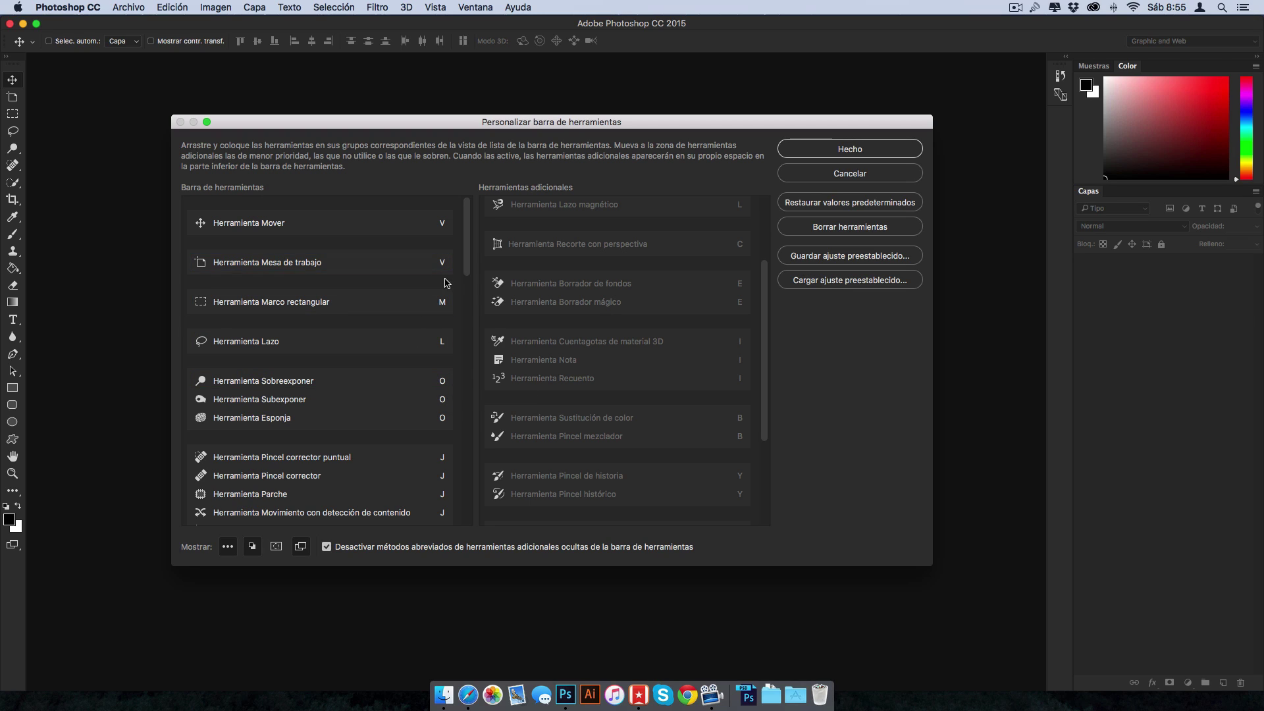
{"action": "left_click", "coordinate": [865, 150]}
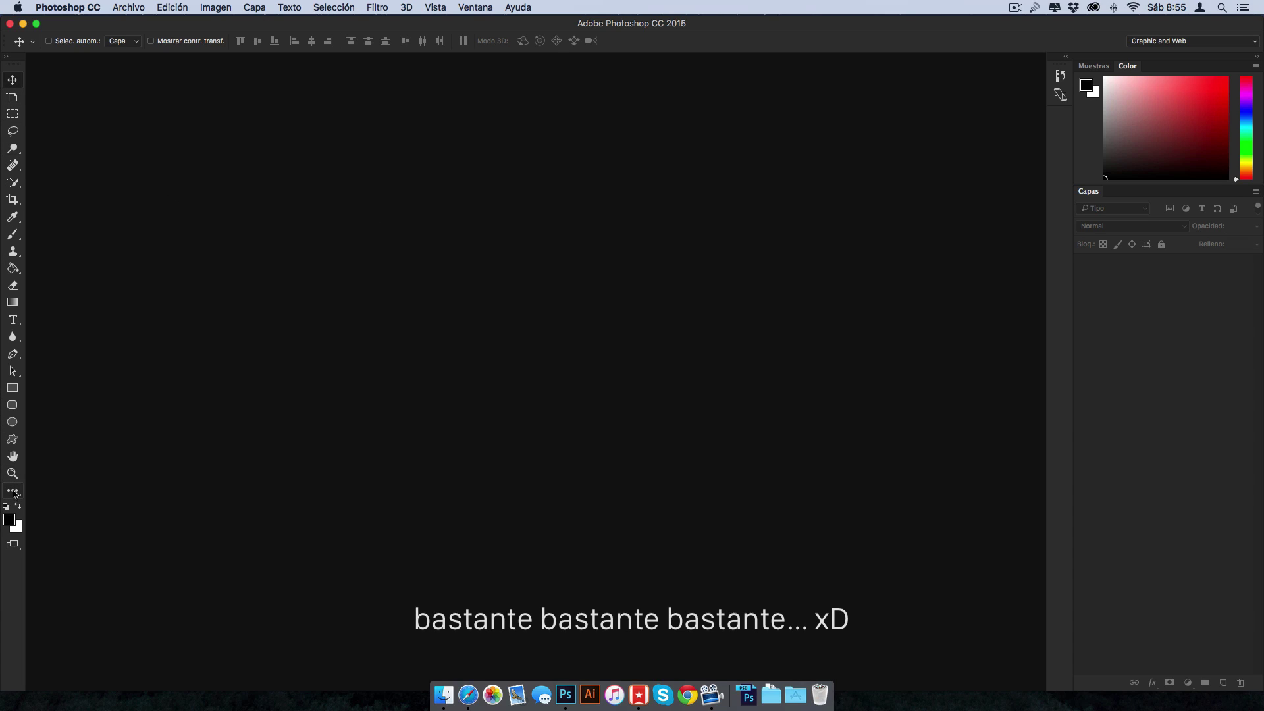
{"action": "left_click", "coordinate": [14, 493]}
{"action": "left_click", "coordinate": [64, 227]}
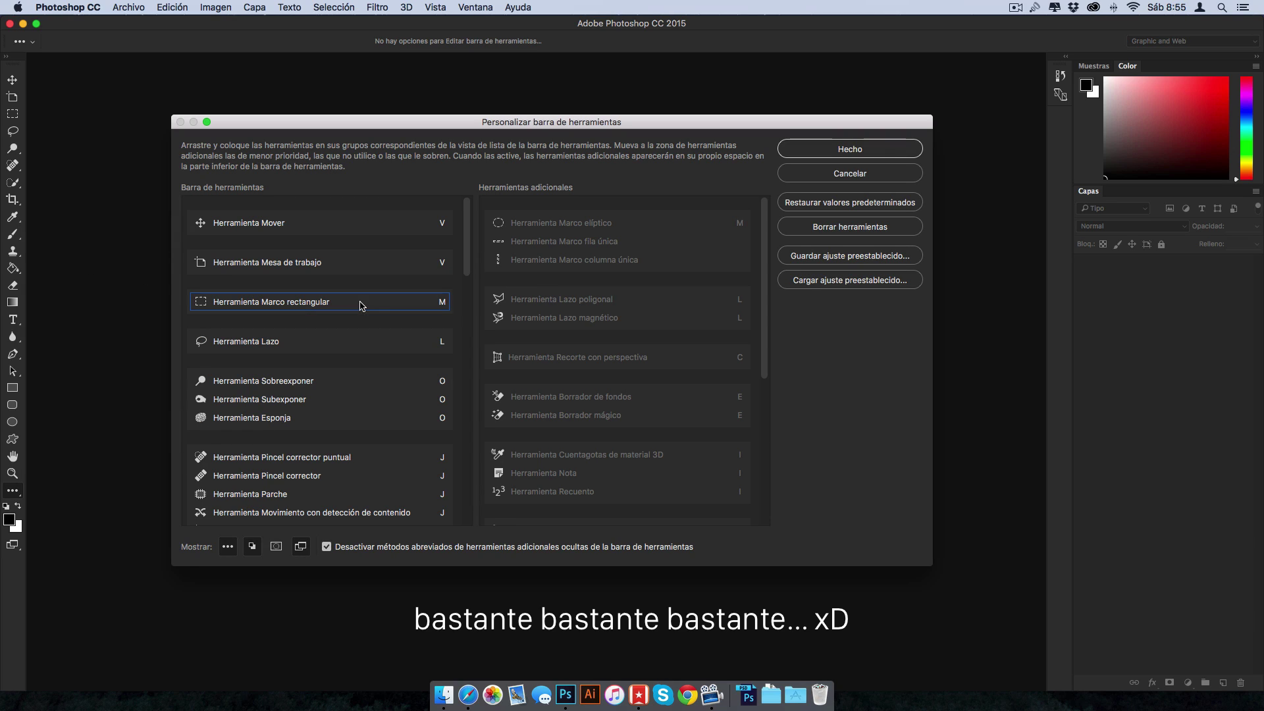
{"action": "left_click_drag", "start_coordinate": [383, 315], "coordinate": [387, 313]}
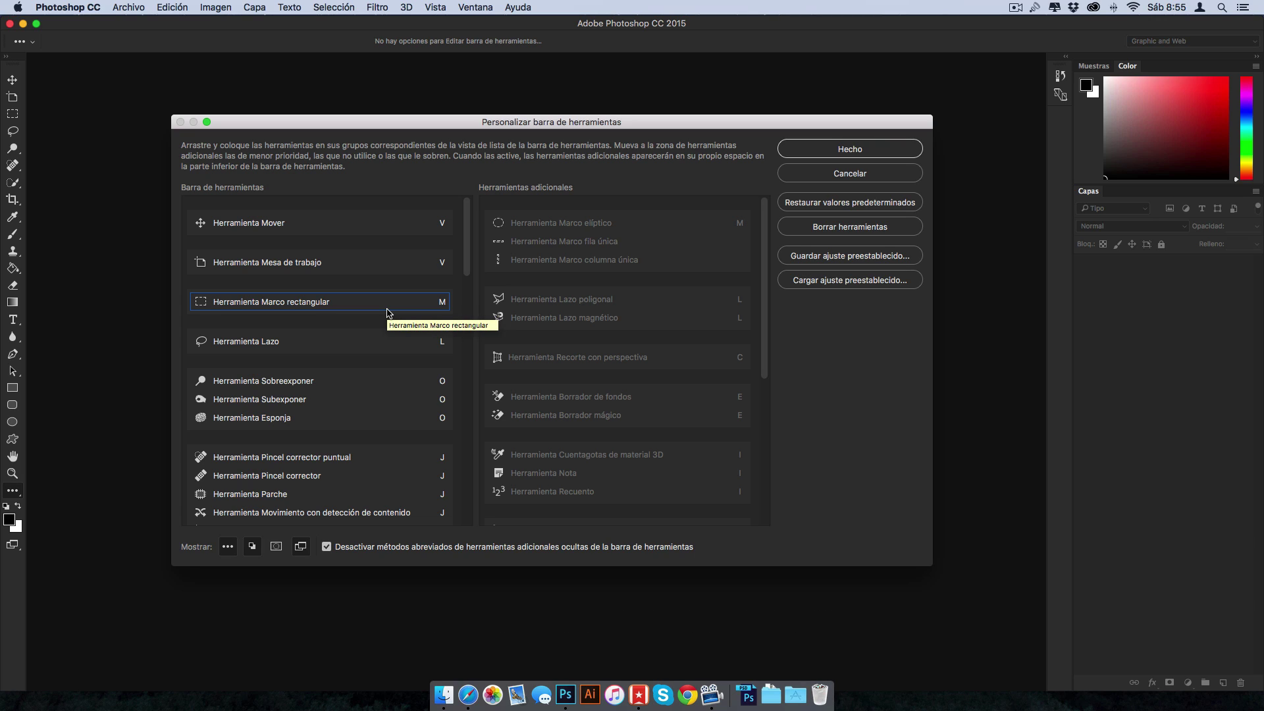
{"action": "left_click", "coordinate": [831, 257]}
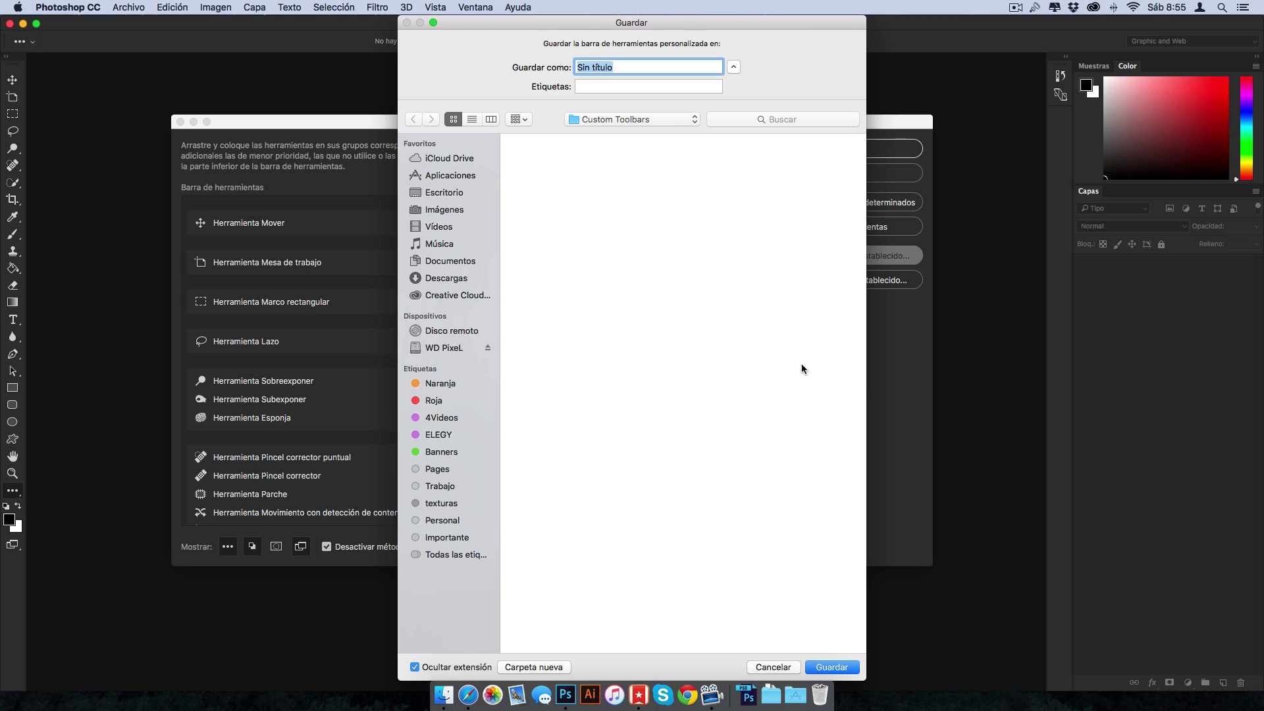
{"action": "left_click", "coordinate": [767, 667]}
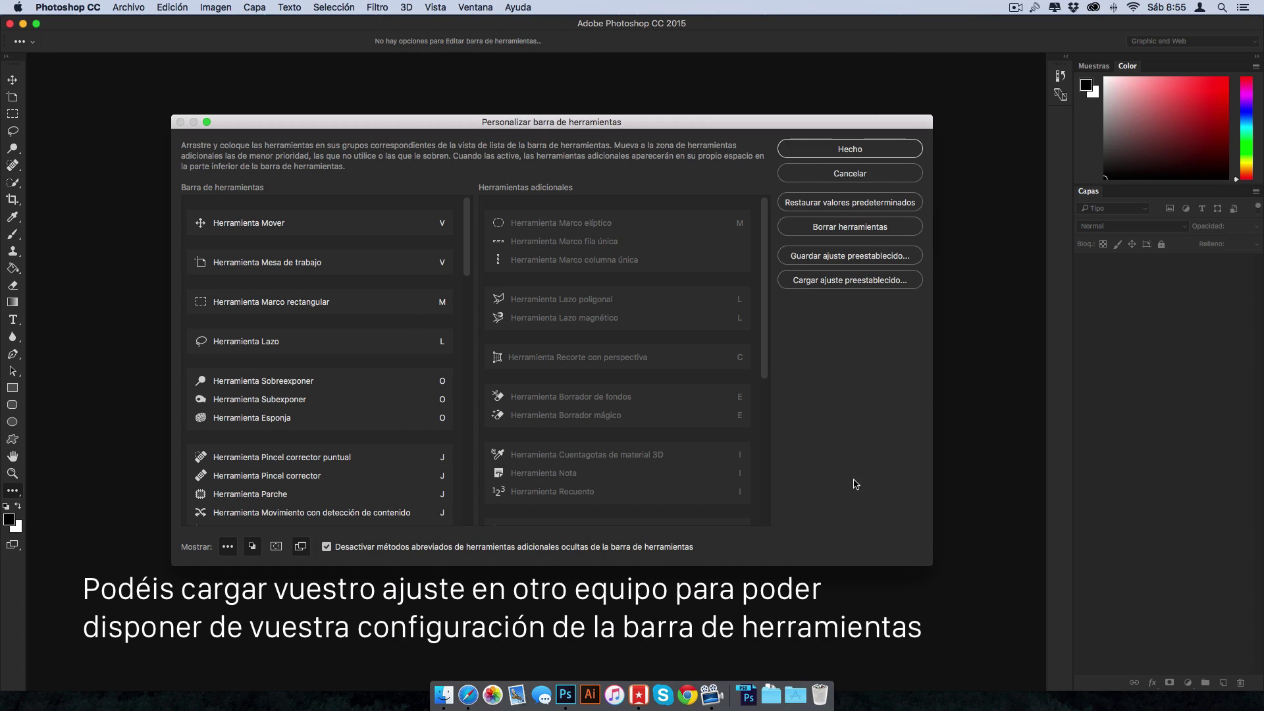
{"action": "left_click", "coordinate": [839, 174]}
- Save workspace PixeL with shortcuts, menus and toolbar included, then check it in the workspace list
{"action": "left_click", "coordinate": [1178, 41]}
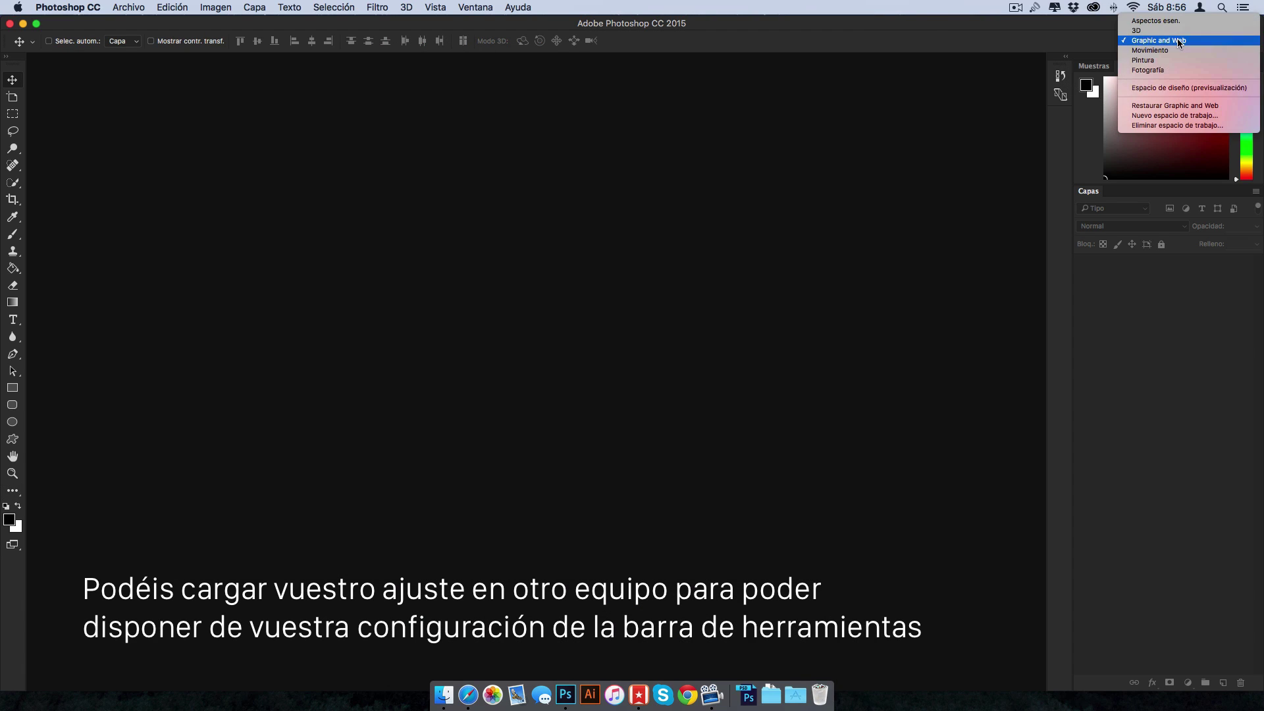
{"action": "left_click", "coordinate": [1170, 116]}
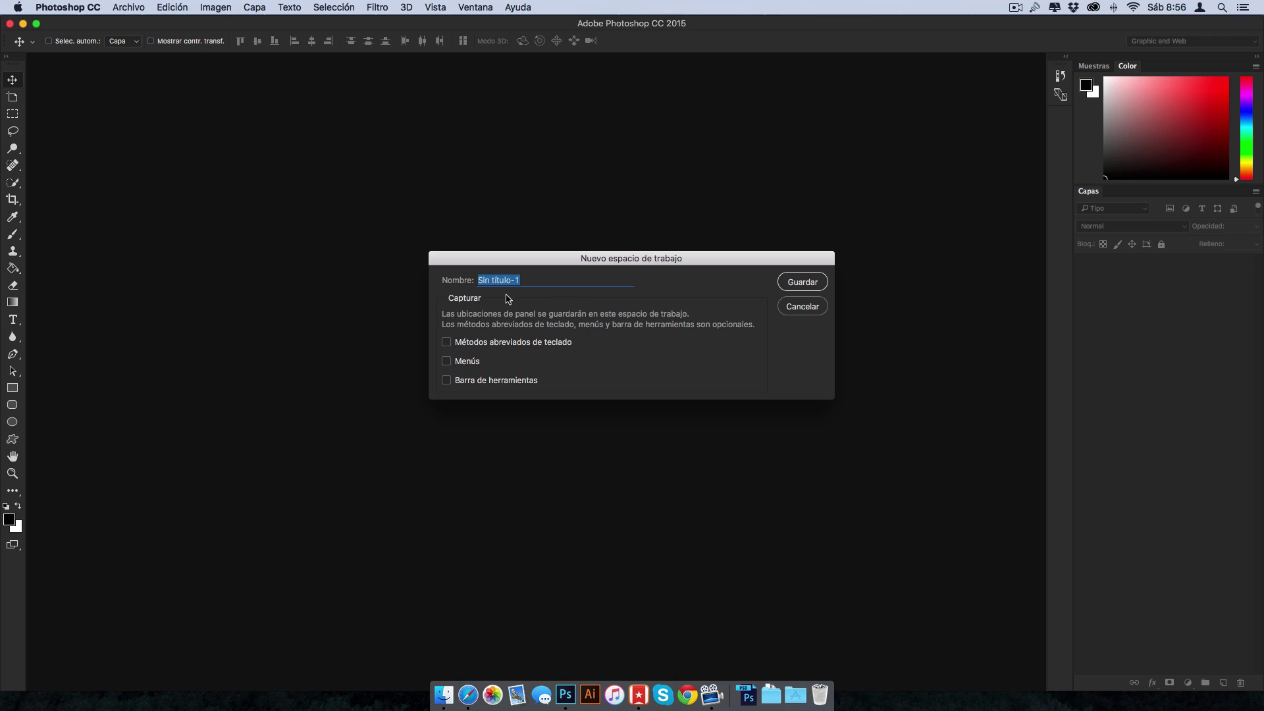
{"action": "type", "text": "PixeL"}
{"action": "left_click", "coordinate": [447, 342]}
{"action": "left_click", "coordinate": [447, 380]}
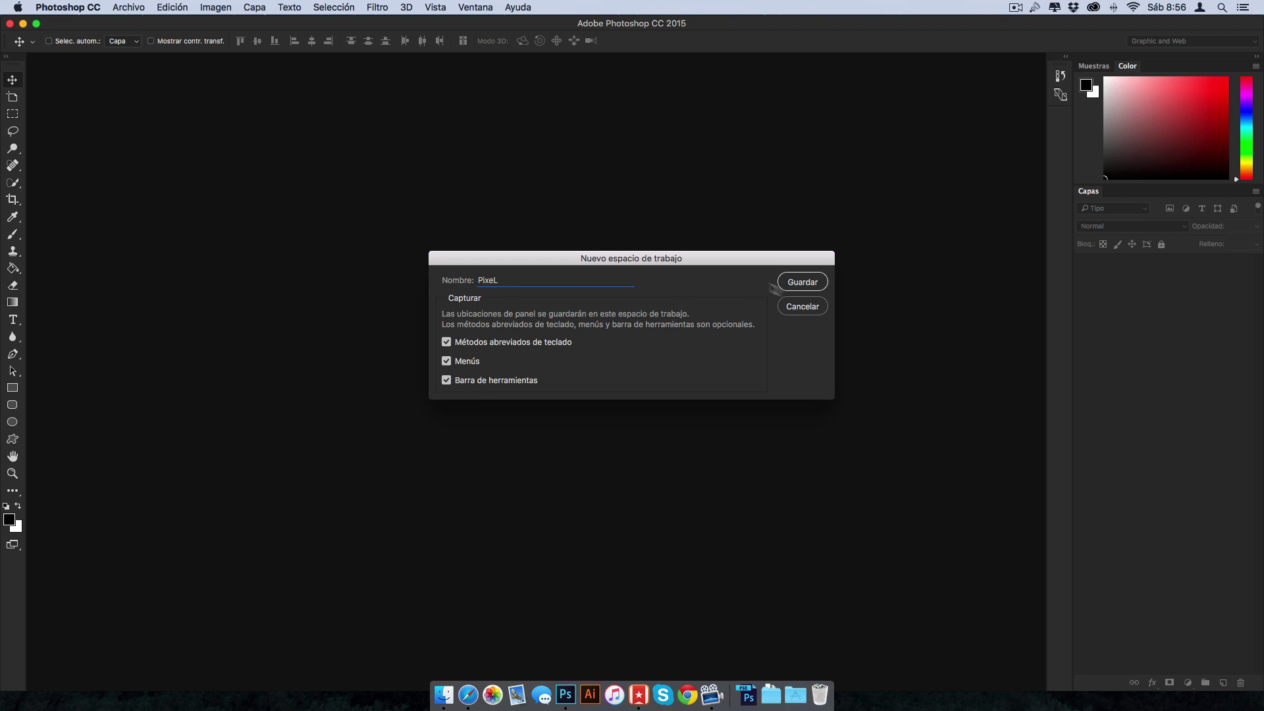
{"action": "left_click", "coordinate": [804, 283]}
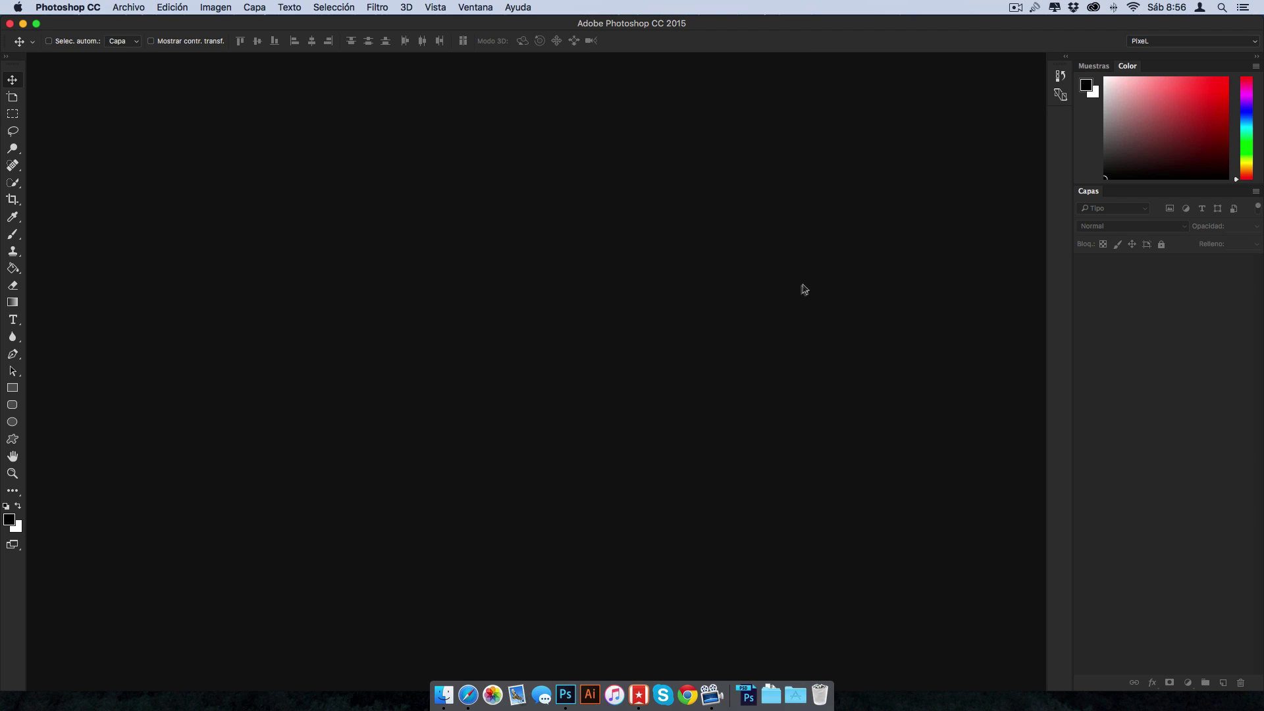
{"action": "left_click", "coordinate": [1192, 42]}
{"action": "left_click", "coordinate": [54, 205]}
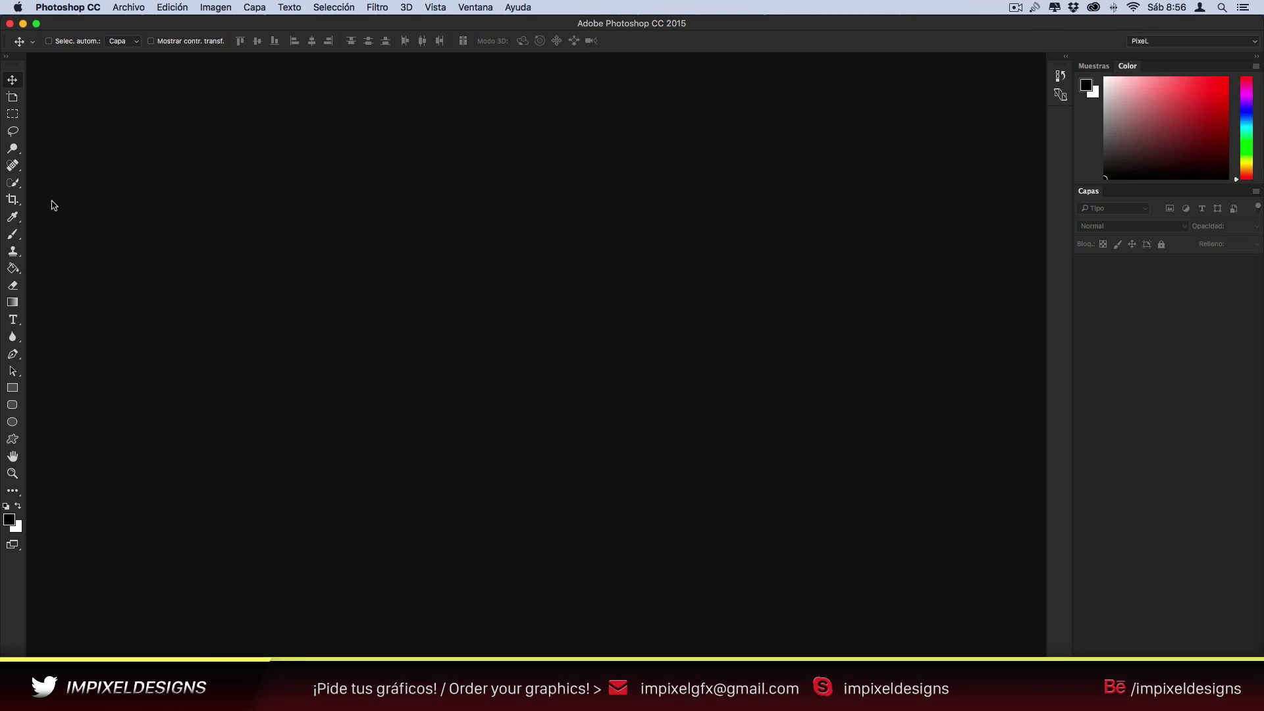